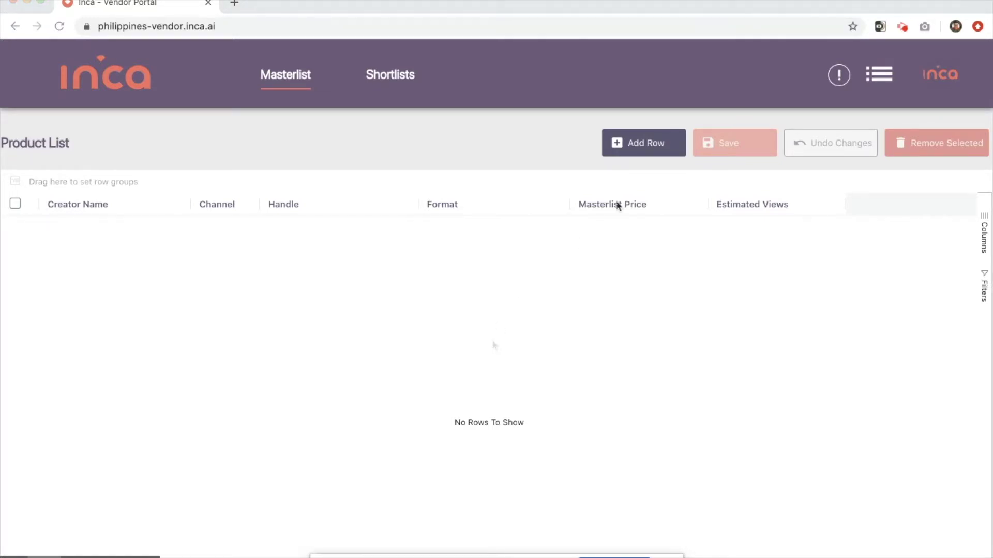
pyautogui.click(643, 142)
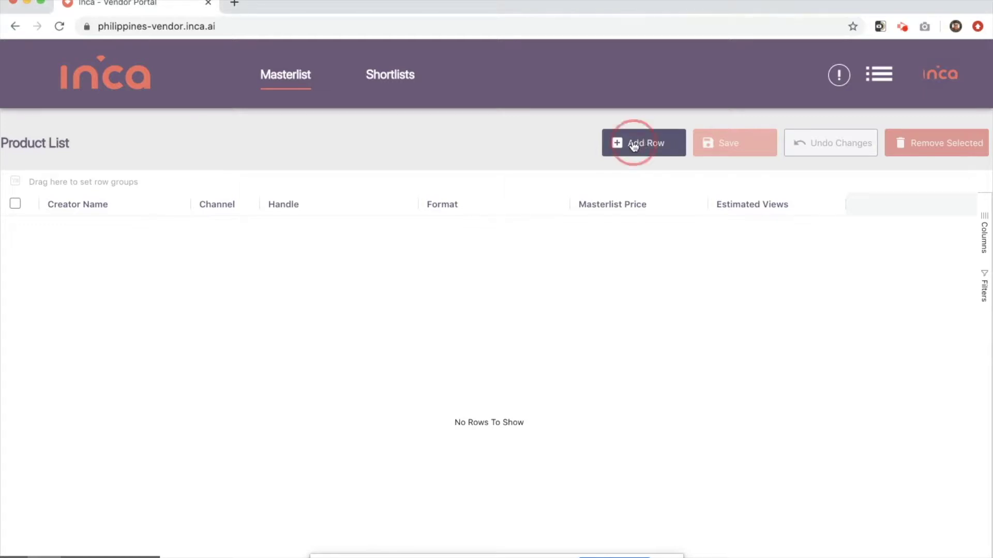
pyautogui.click(260, 237)
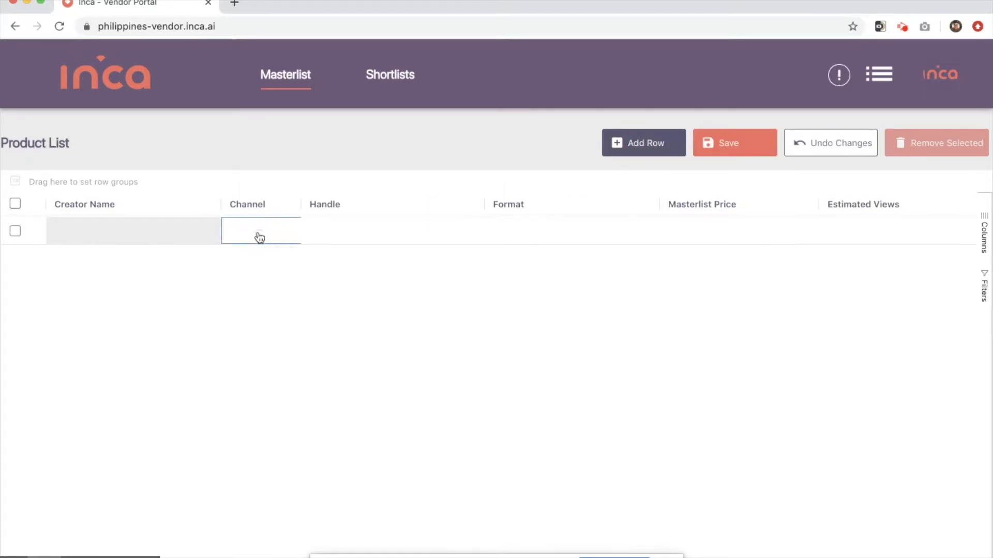
pyautogui.click(258, 231)
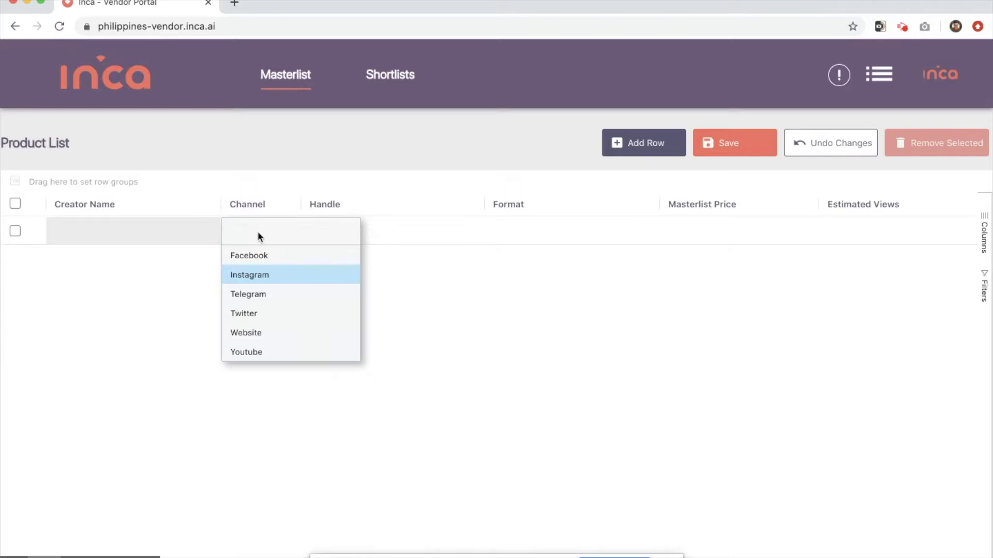
pyautogui.click(259, 275)
pyautogui.click(350, 234)
pyautogui.write('A')
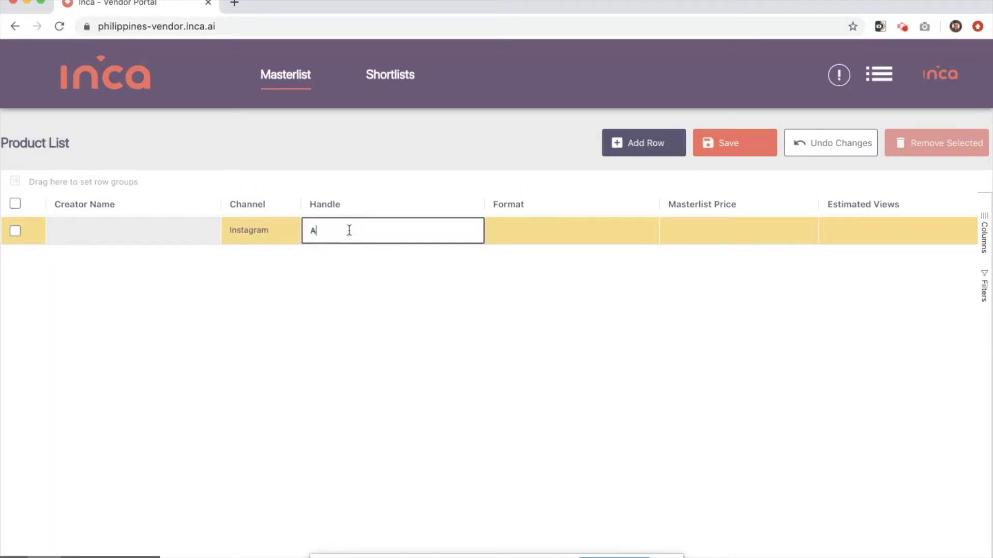
pyautogui.write('LO')
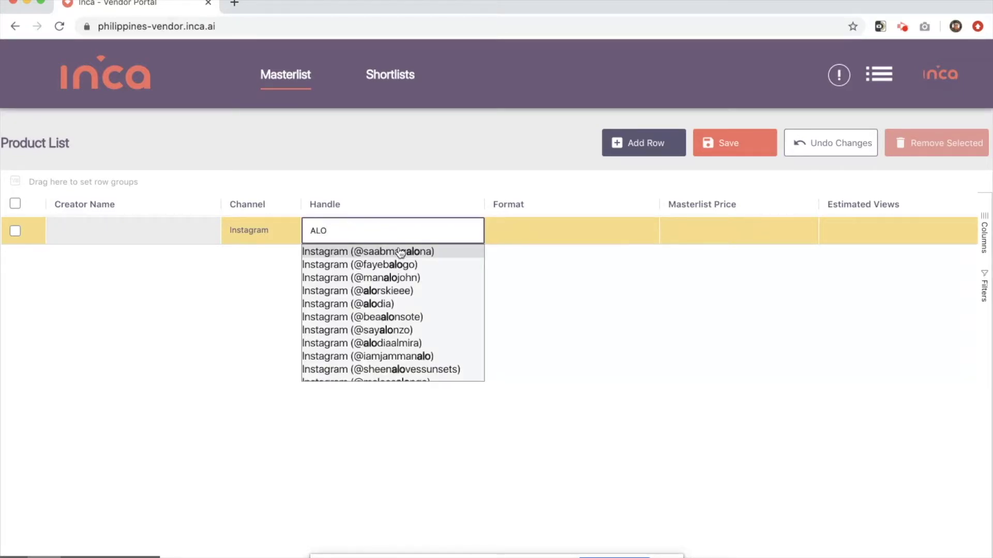
pyautogui.click(406, 305)
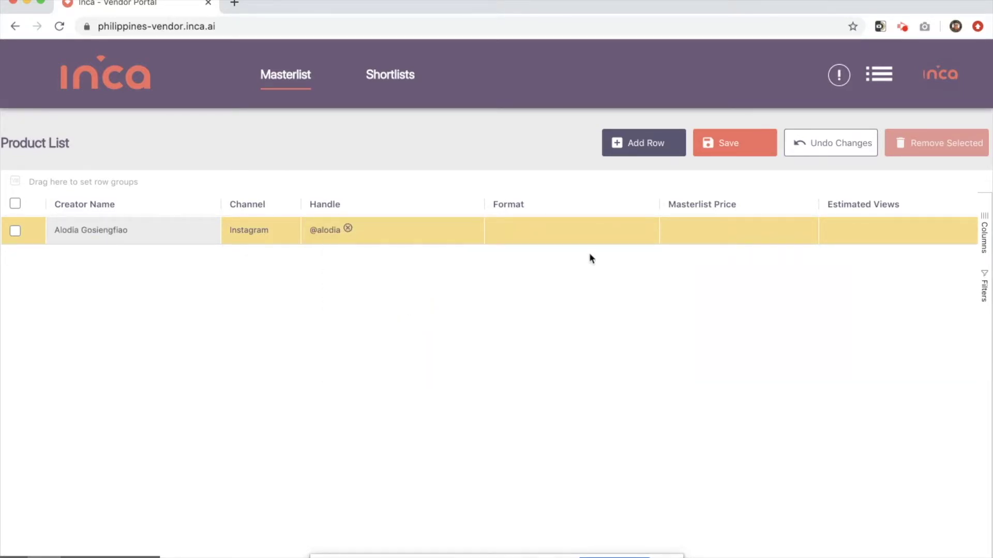
pyautogui.click(552, 231)
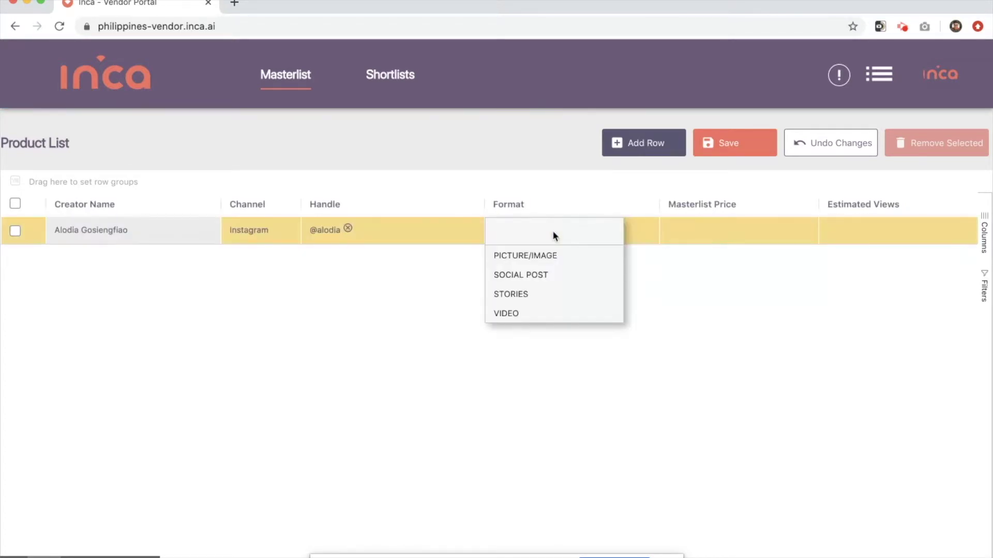
pyautogui.click(541, 256)
pyautogui.click(743, 235)
pyautogui.write('1000')
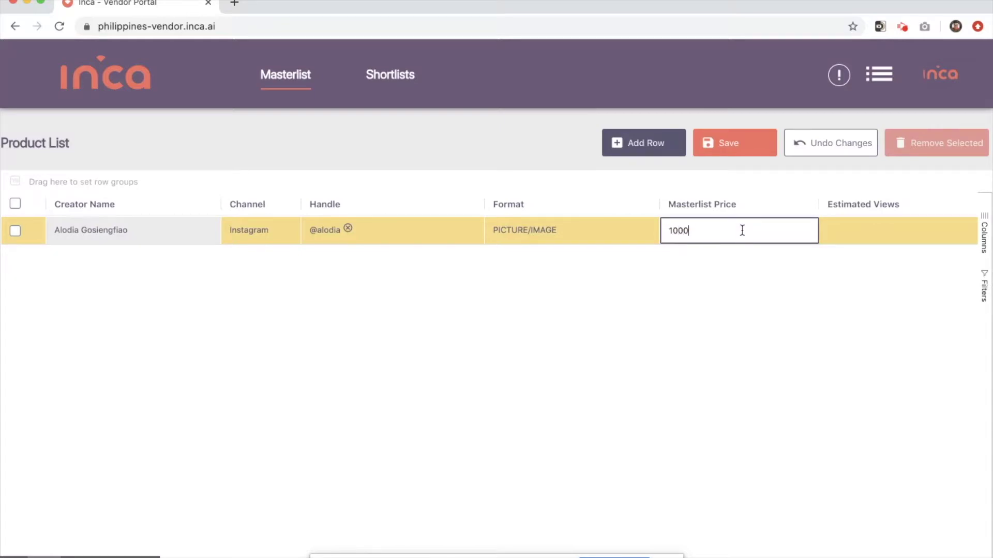
pyautogui.press('Tab')
pyautogui.write('1000')
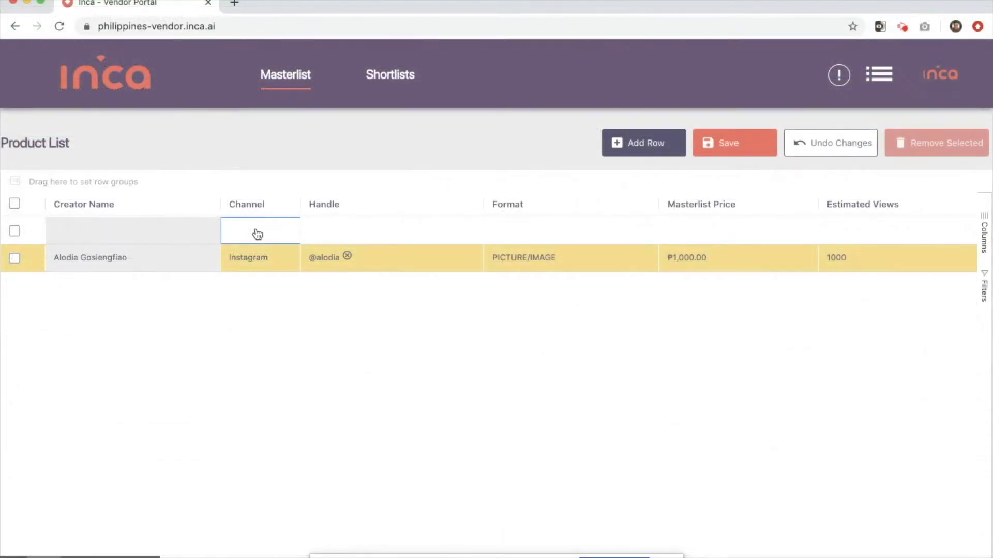
# Paste four rows for Anne Curtis and Heart Evangelista into the list, priced ₱1,000.00 to ₱4,000.00 with estimated views of 1000 to 4000
pyautogui.write('Anne Curtis\tInstagram\t@annecurtissmith\tPICTURE/IMAGE\t₱1,000.00\t1000')
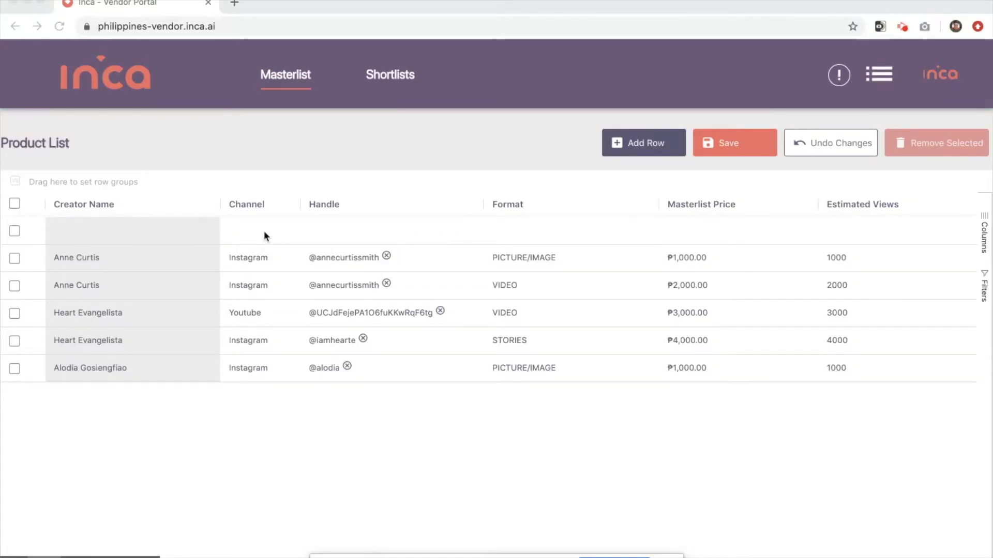
# Paste Manny Pacquiao's Twitter and Facebook ARTICLE rows, priced ₱5,000.00 and ₱6,000.00, and undo the changes
pyautogui.click(264, 231)
pyautogui.write('Twitter\t\t\t₱5,000.00\t5000 Facebook\t\t\t₱6,000.00\t6000')
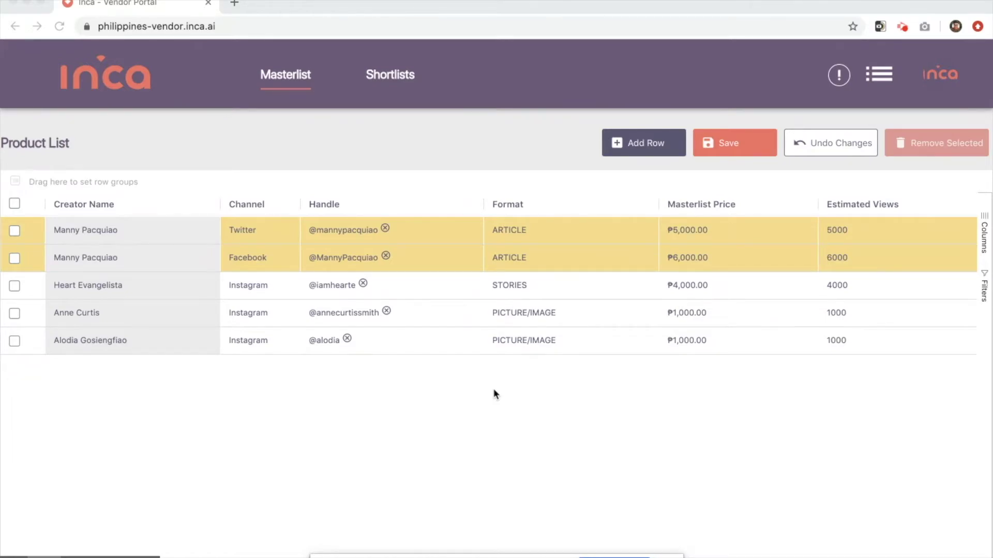
pyautogui.click(830, 145)
pyautogui.click(830, 145)
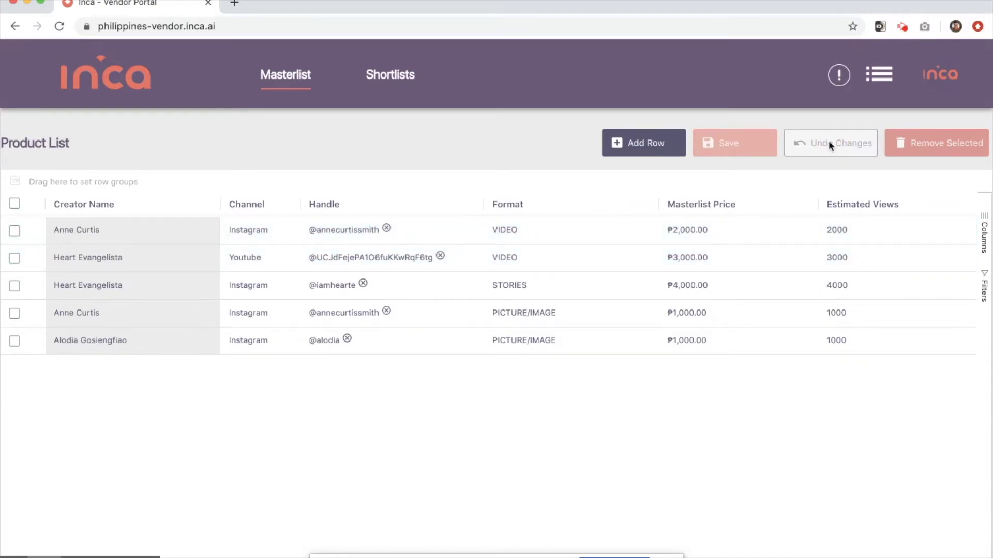
# Remove the Anne Curtis VIDEO row and the Heart Evangelista Youtube row from the list
pyautogui.click(14, 230)
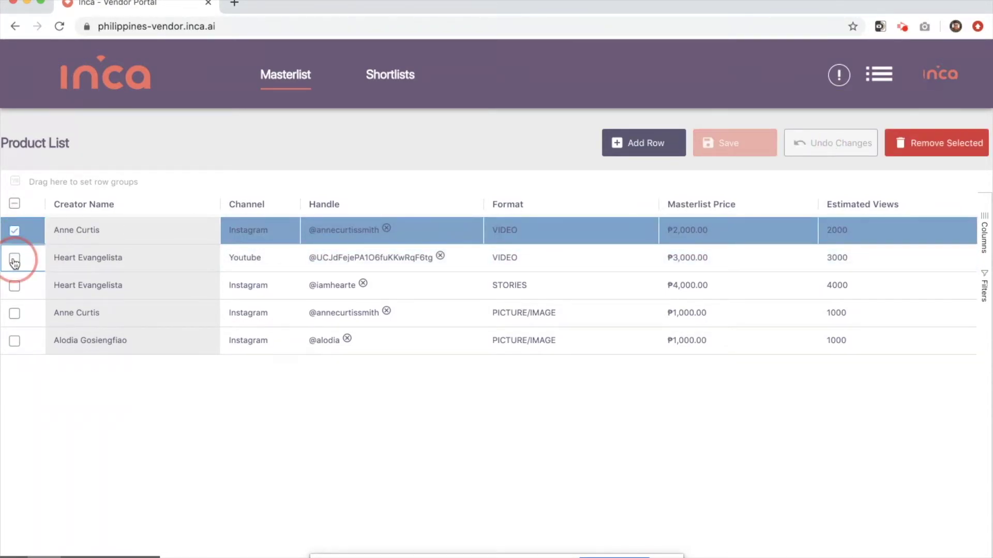
pyautogui.click(15, 260)
pyautogui.click(935, 143)
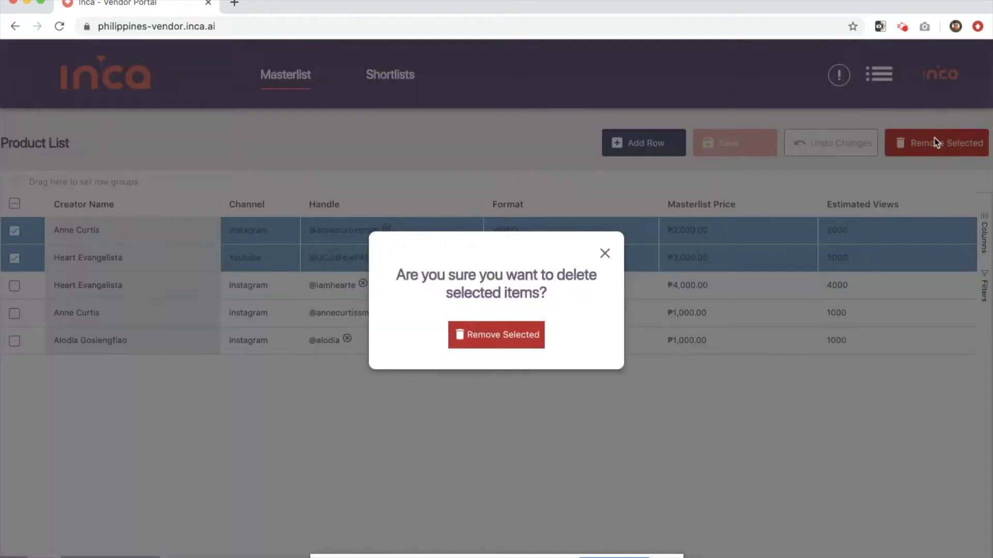
pyautogui.click(507, 338)
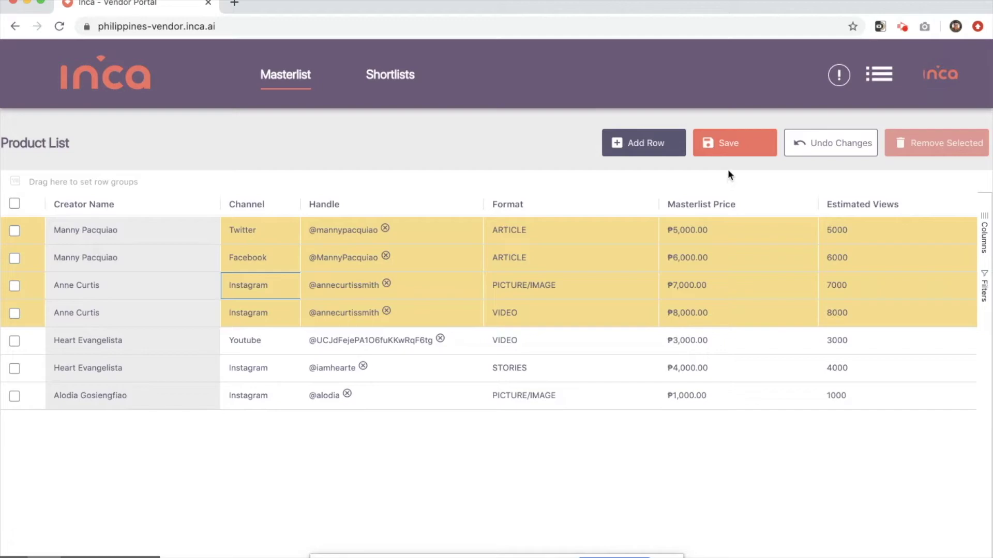
# Save the pending new and edited rows to the masterlist
pyautogui.click(736, 146)
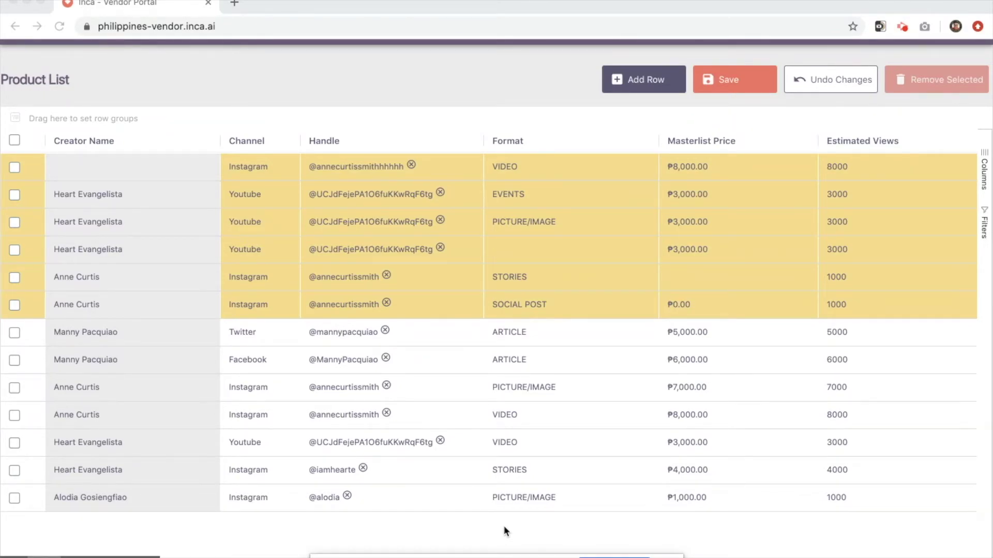
pyautogui.click(730, 81)
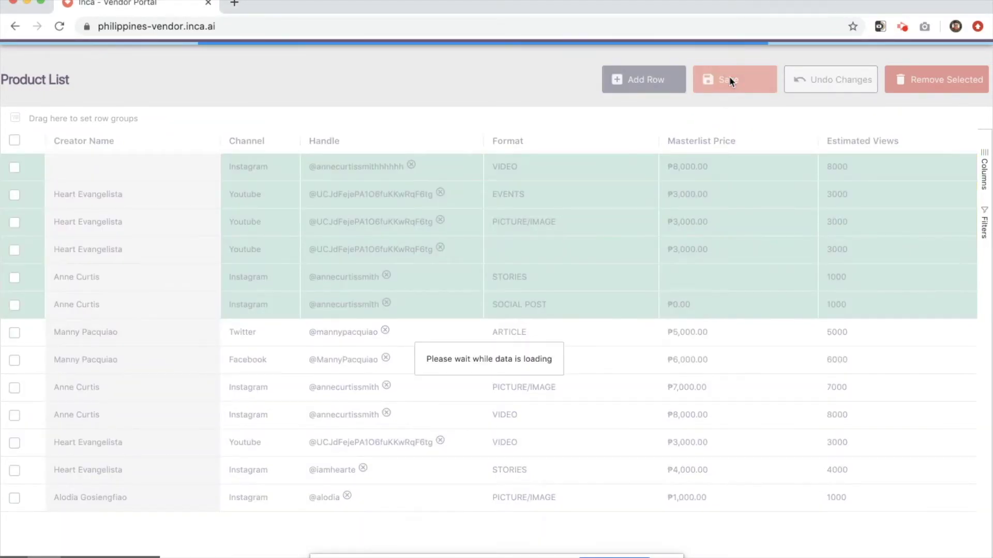
# Review the error details flagged on the rows that could not be saved
pyautogui.moveTo(33, 167)
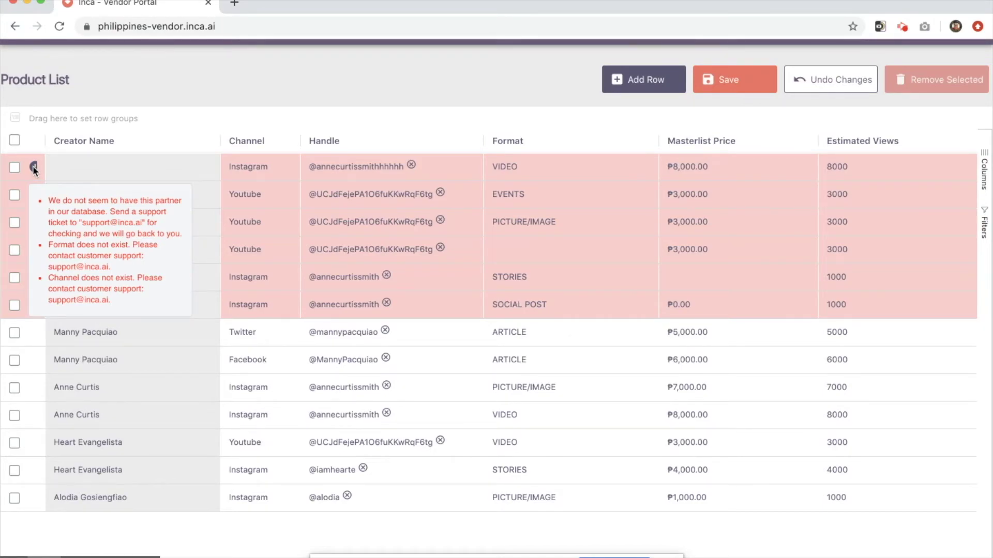
pyautogui.moveTo(35, 195)
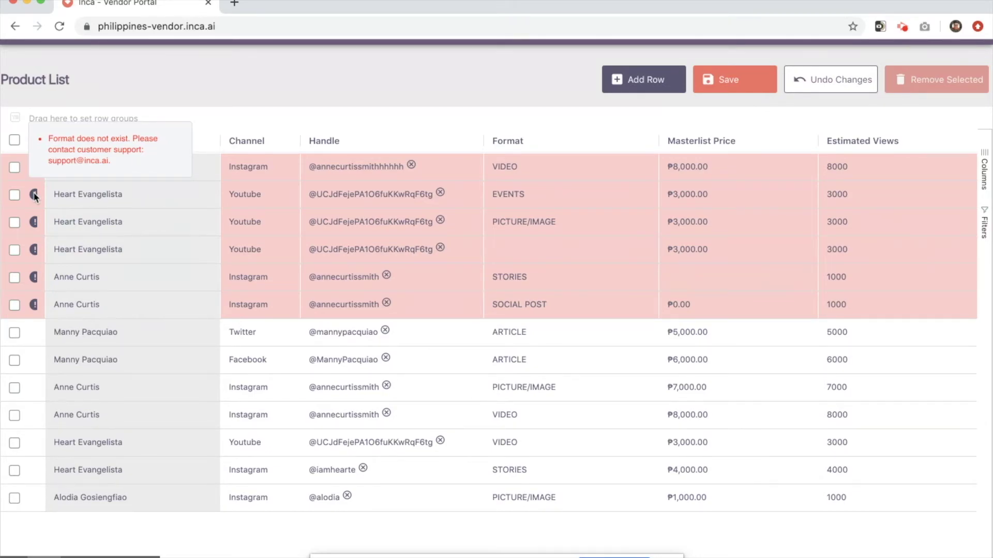
pyautogui.moveTo(35, 251)
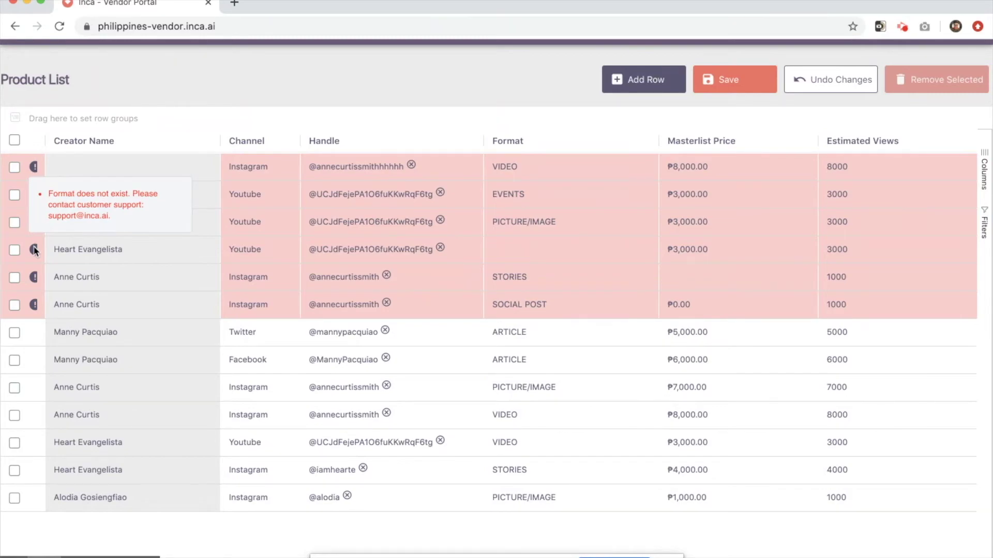
pyautogui.moveTo(34, 279)
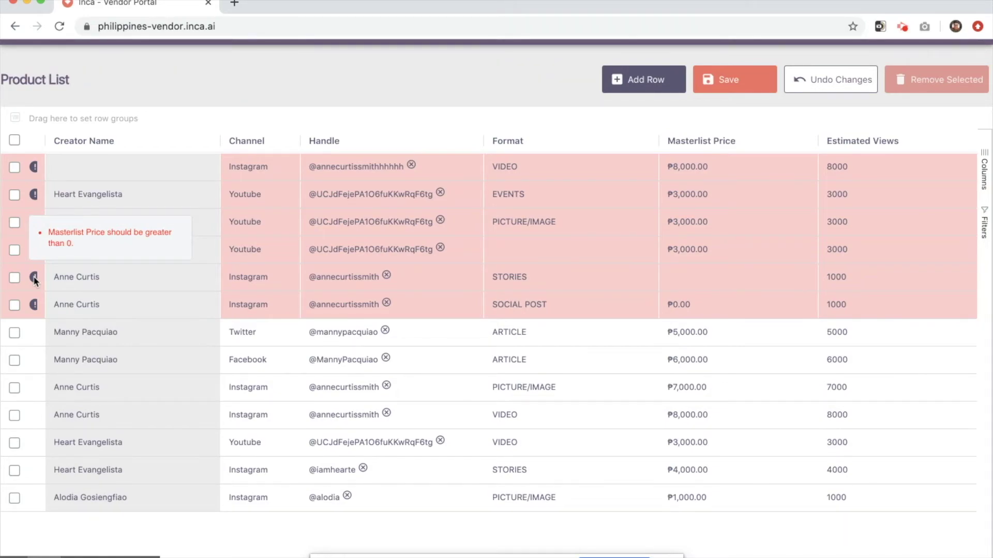
pyautogui.moveTo(35, 305)
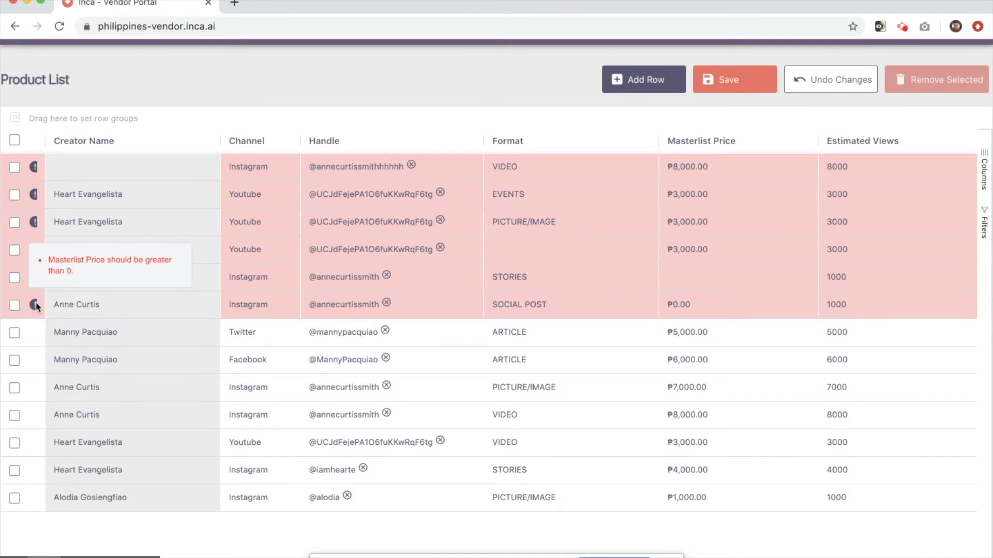
# Set the masterlist price of the flagged Anne Curtis SOCIAL POST row to 1000
pyautogui.doubleClick(697, 304)
pyautogui.write('1000')
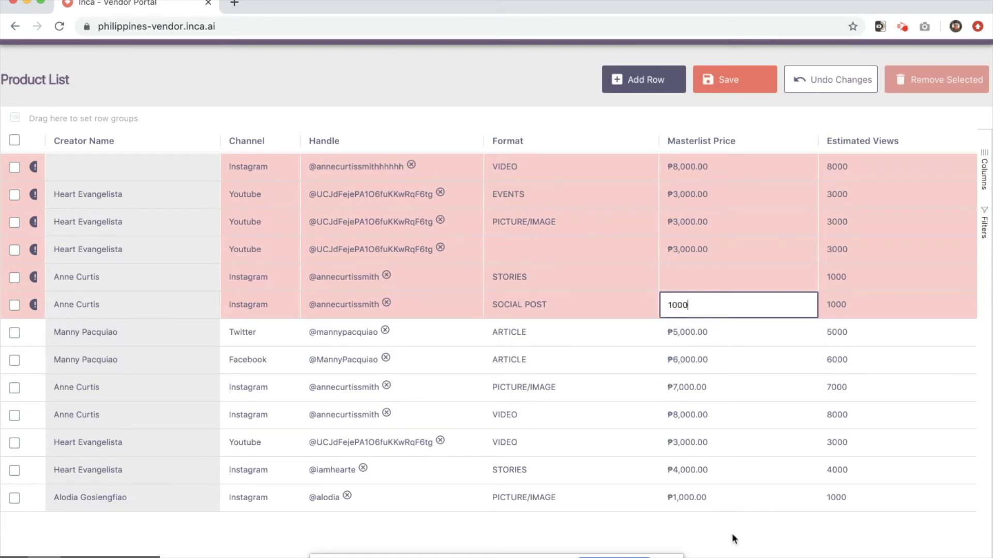
# Remove the five flagged rows above the corrected SOCIAL POST row and save the masterlist
pyautogui.click(15, 278)
pyautogui.click(15, 249)
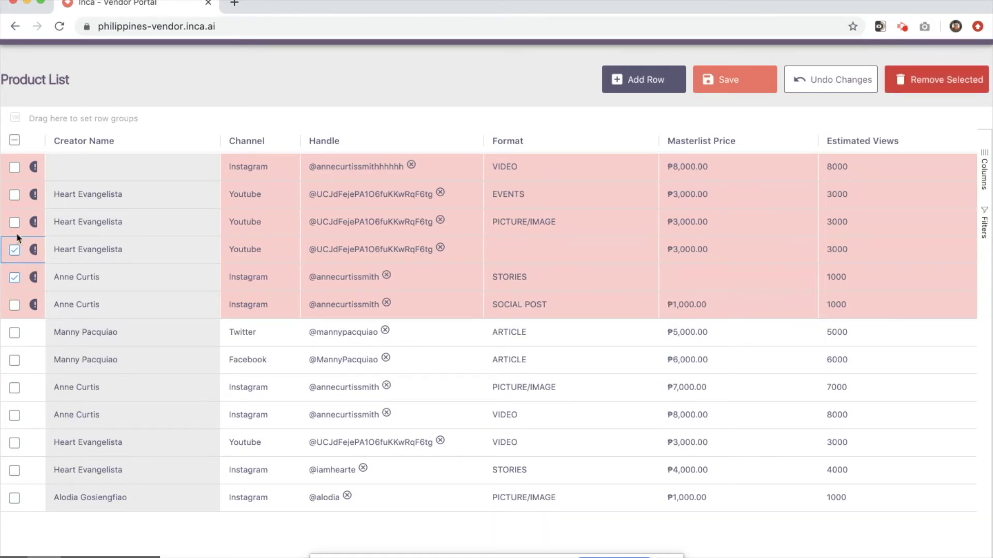
pyautogui.click(15, 223)
pyautogui.click(15, 195)
pyautogui.click(15, 172)
pyautogui.click(922, 85)
pyautogui.click(480, 337)
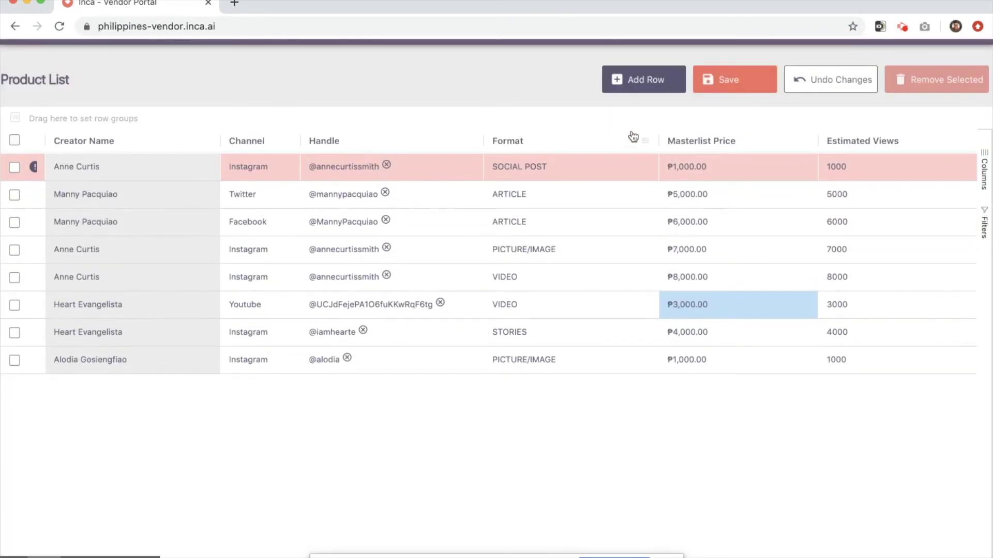
pyautogui.click(731, 81)
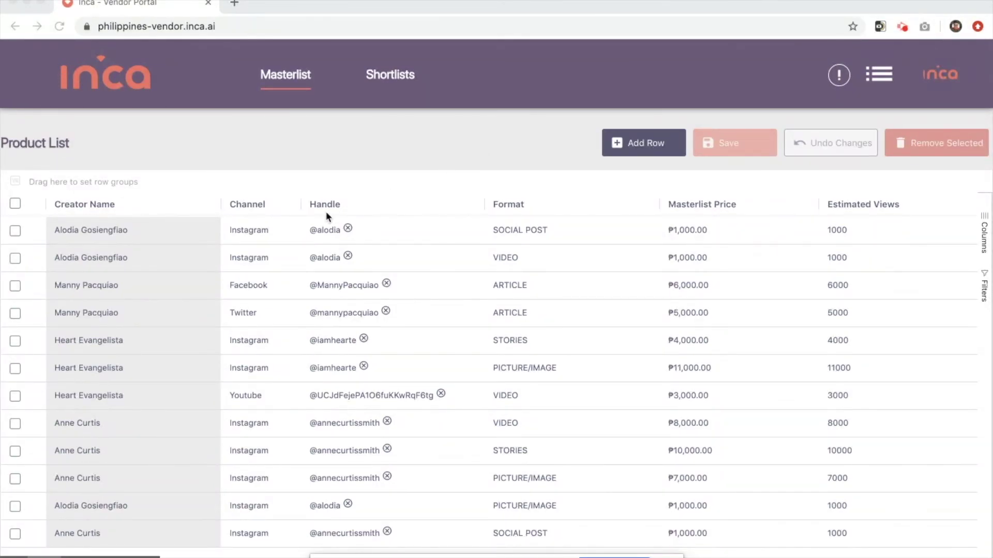
# Sort the product list by Creator Name, by Channel, and finally by Handle in descending order
pyautogui.click(196, 204)
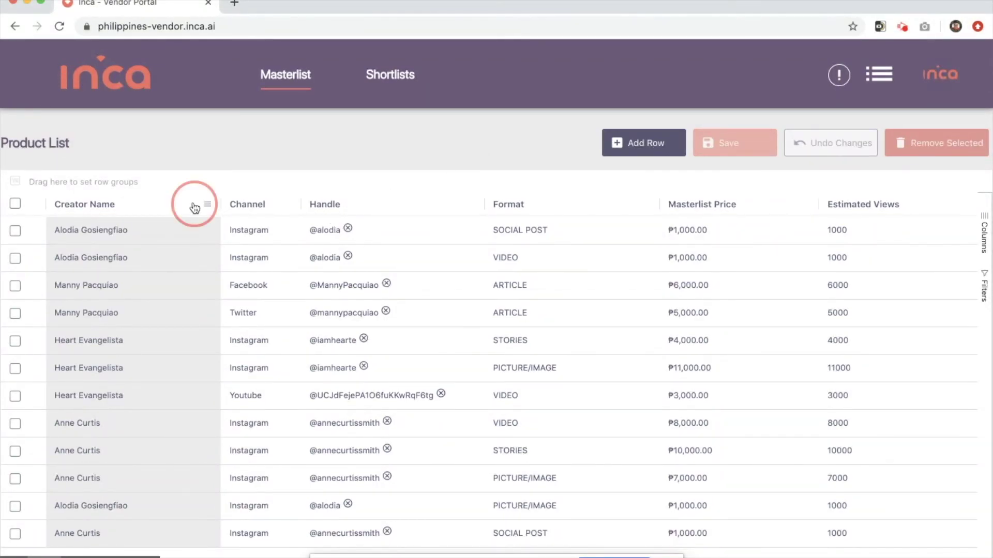
pyautogui.click(171, 207)
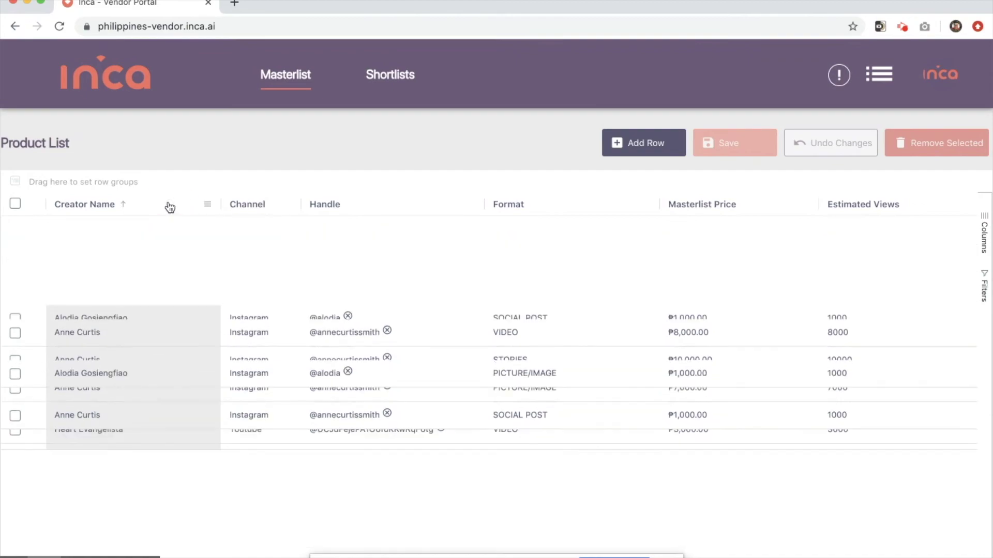
pyautogui.click(277, 207)
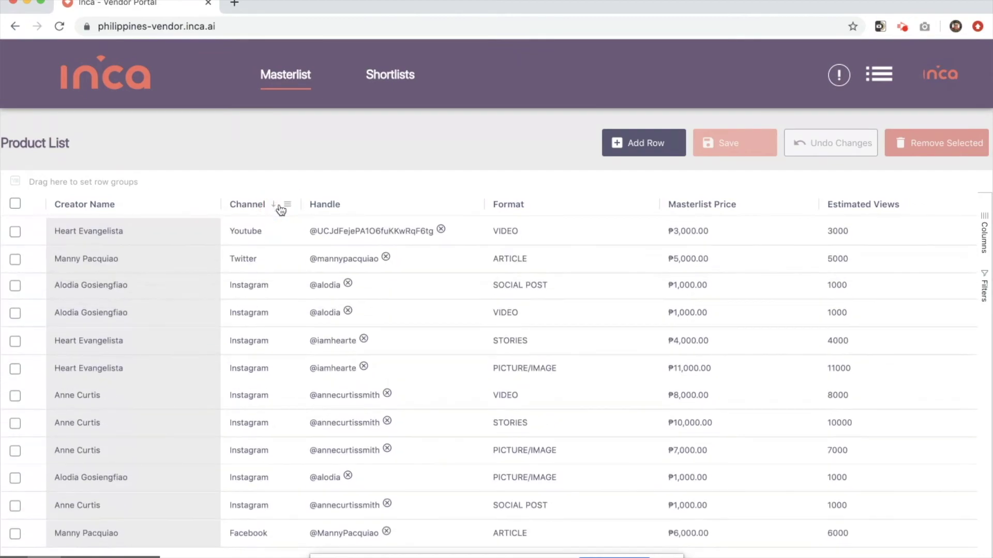
pyautogui.click(361, 204)
# Group the rows by Creator Name and Channel, and expand the Alodia Gosiengfiao group down to its Instagram entries
pyautogui.moveTo(162, 206); pyautogui.dragTo(156, 183)
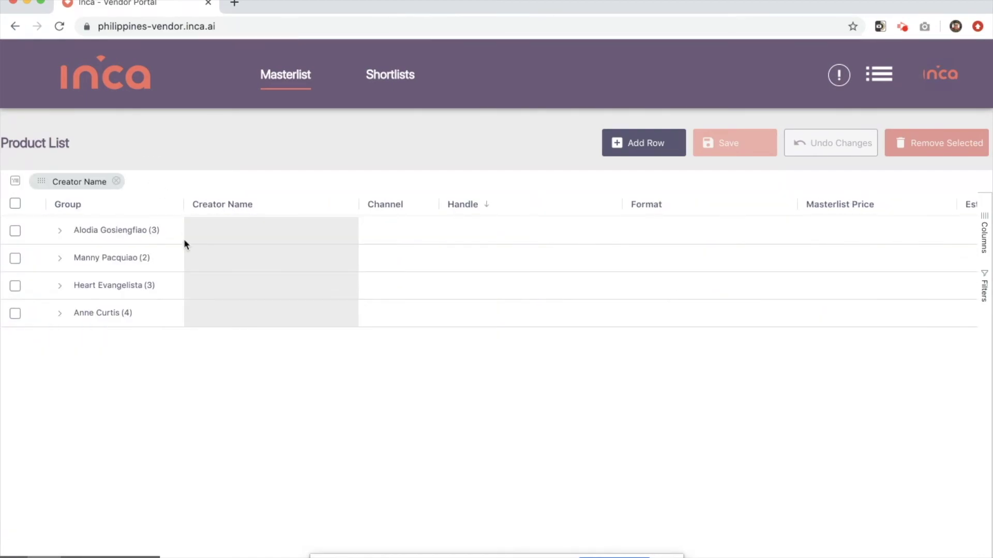
pyautogui.moveTo(416, 210); pyautogui.dragTo(322, 178)
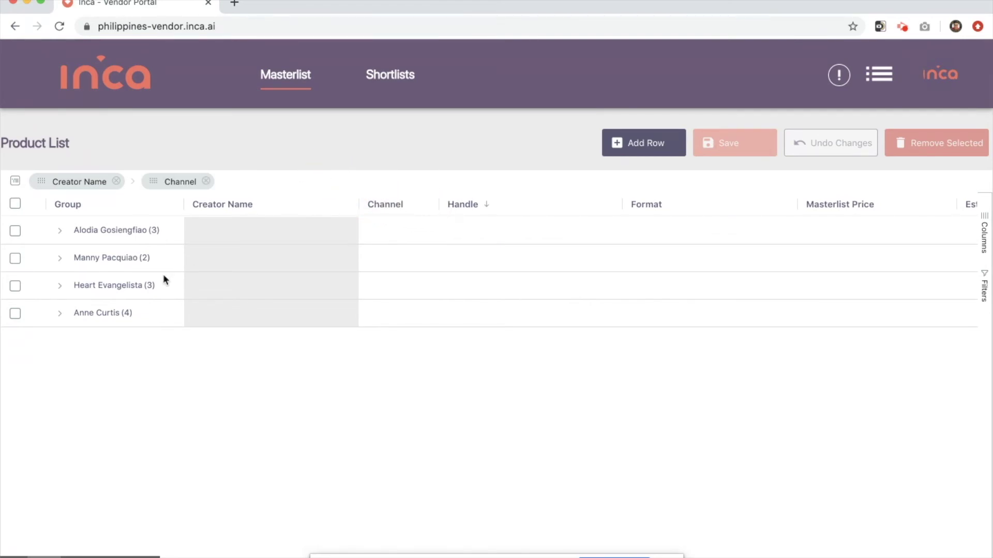
pyautogui.click(59, 231)
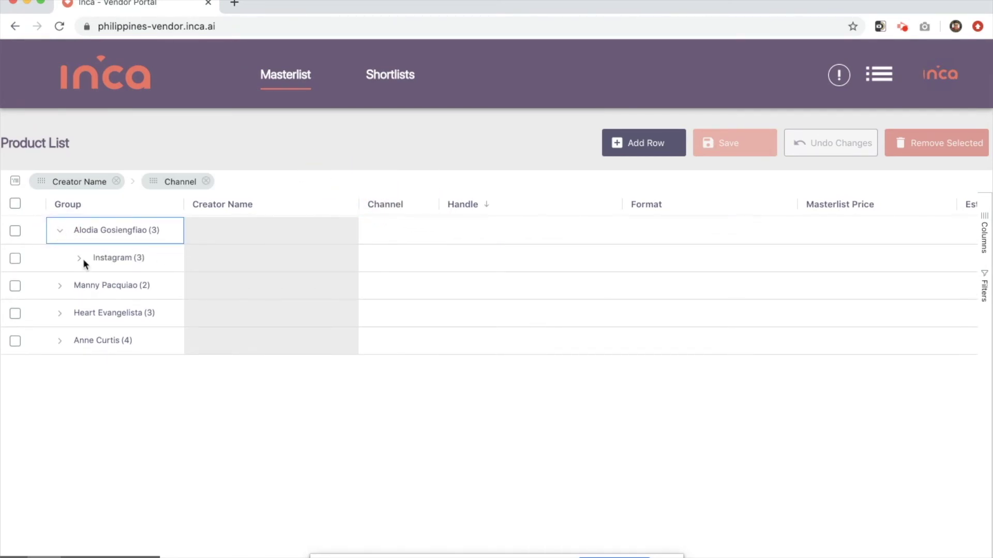
pyautogui.click(79, 257)
# Filter the Creator Name column to exclude Alodia Gosiengfiao and Manny Pacquiao
pyautogui.click(984, 287)
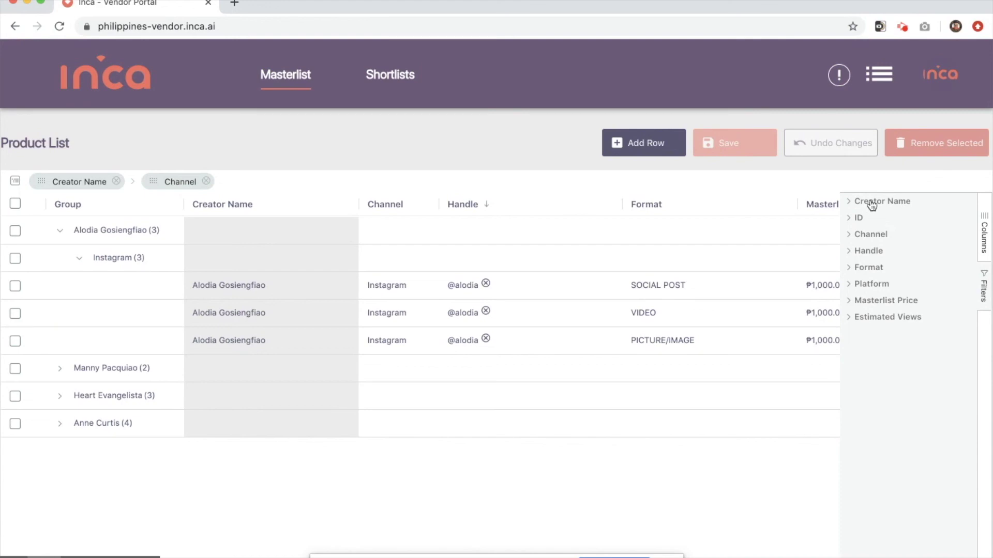
pyautogui.click(870, 202)
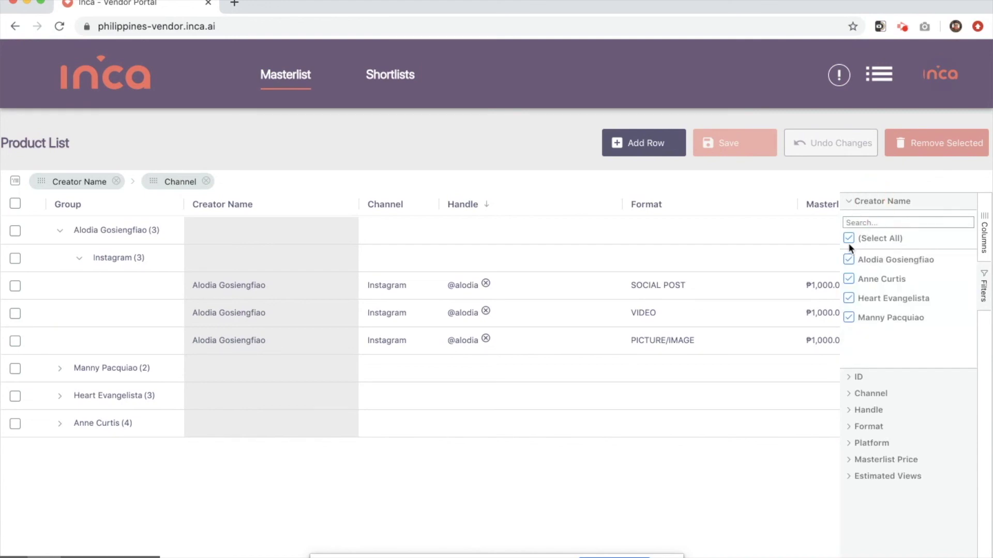
pyautogui.click(848, 259)
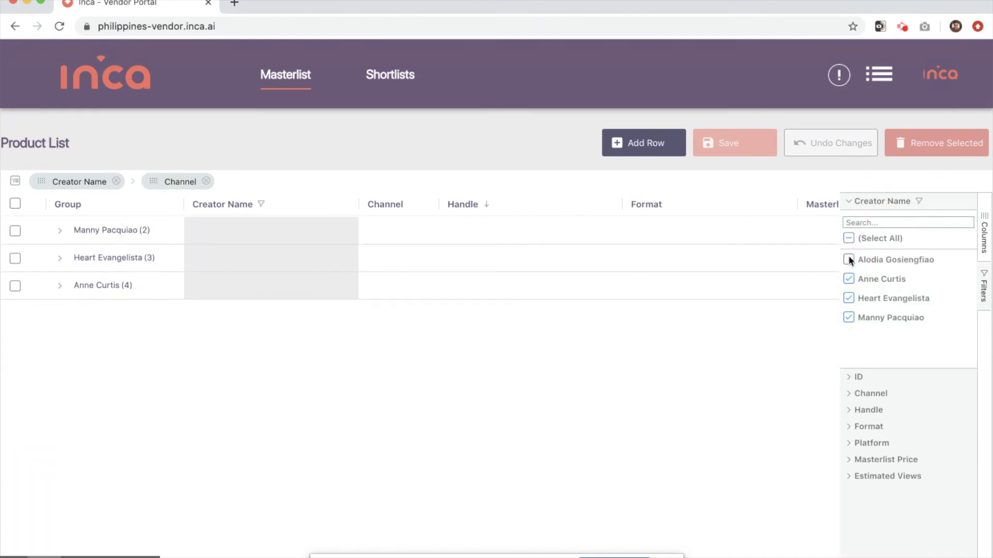
pyautogui.click(848, 317)
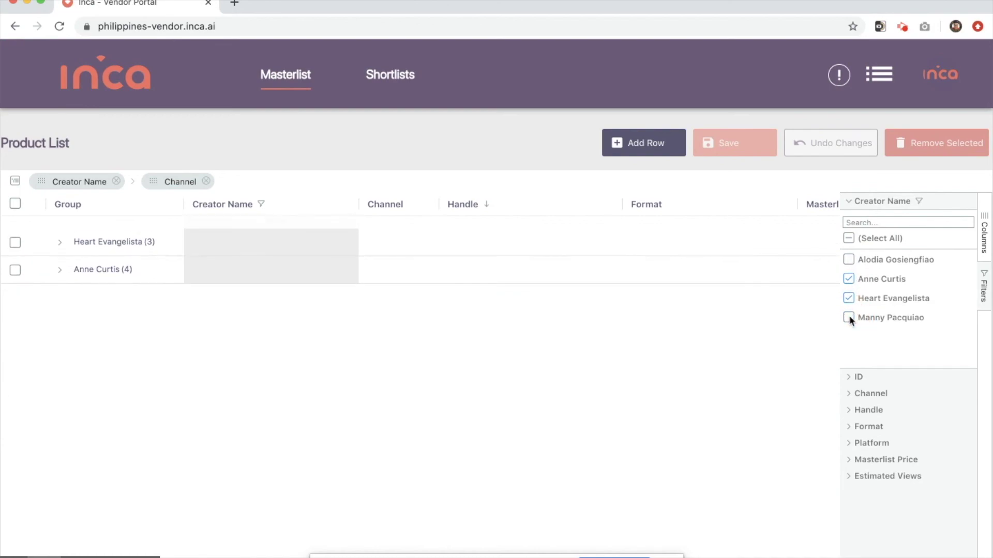